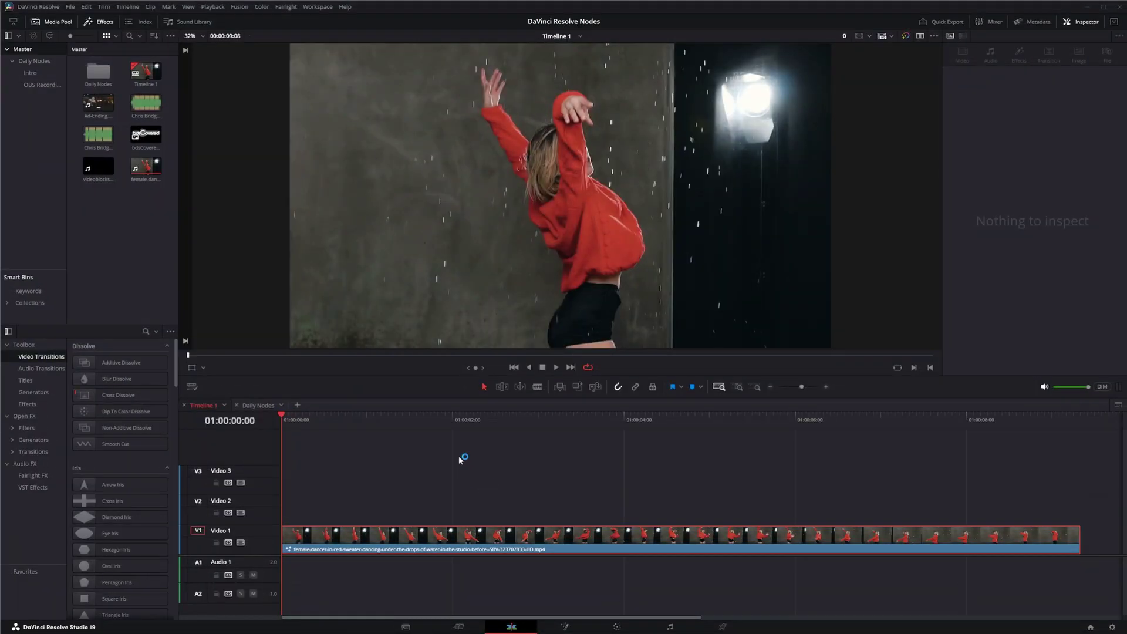
Preview the dancer clip, then return to its first frame.
left_click(556, 368)
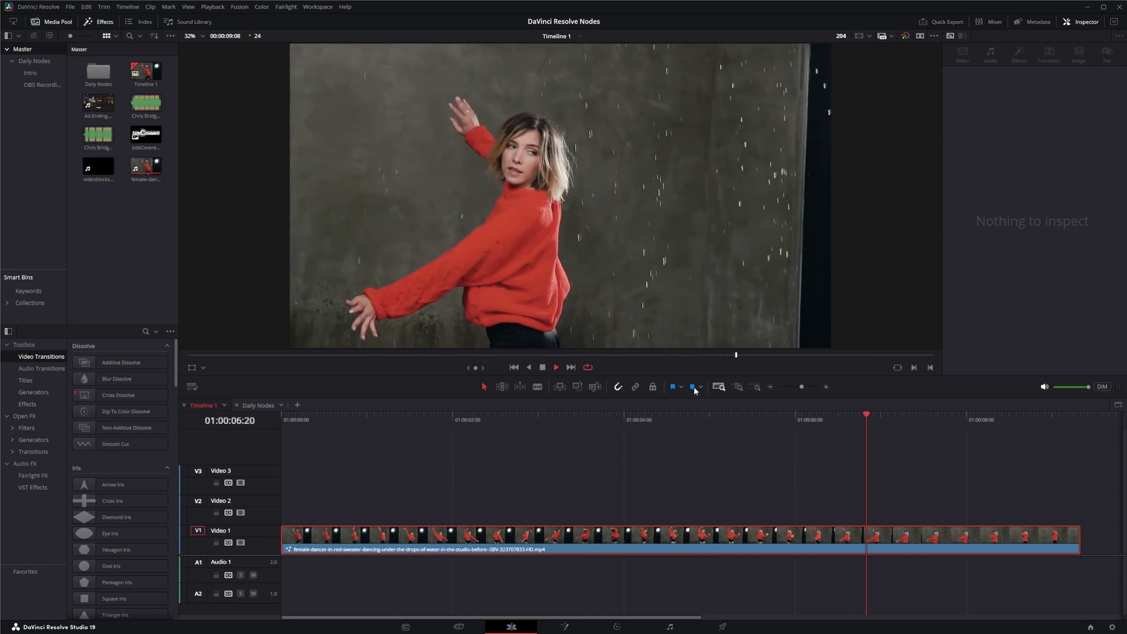
key("space")
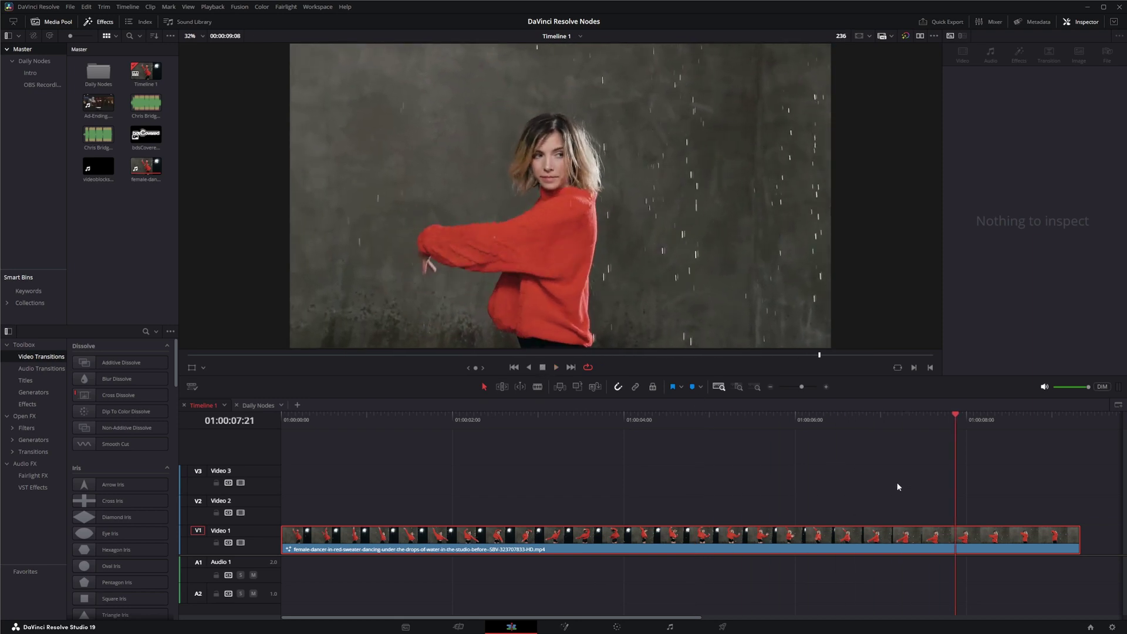
left_click_drag(955, 421, 263, 476)
In Fusion, insert an Optical Flow node between MediaIn1 and MediaOut1, show its Advanced settings and play the comp.
left_click(564, 626)
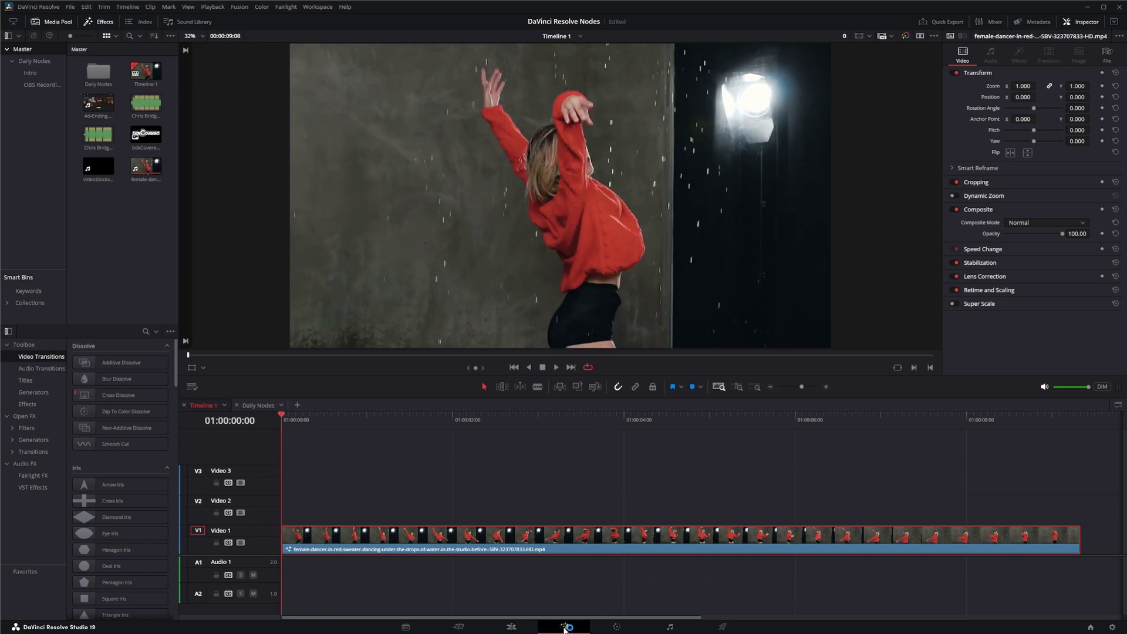
left_click_drag(347, 494, 359, 506)
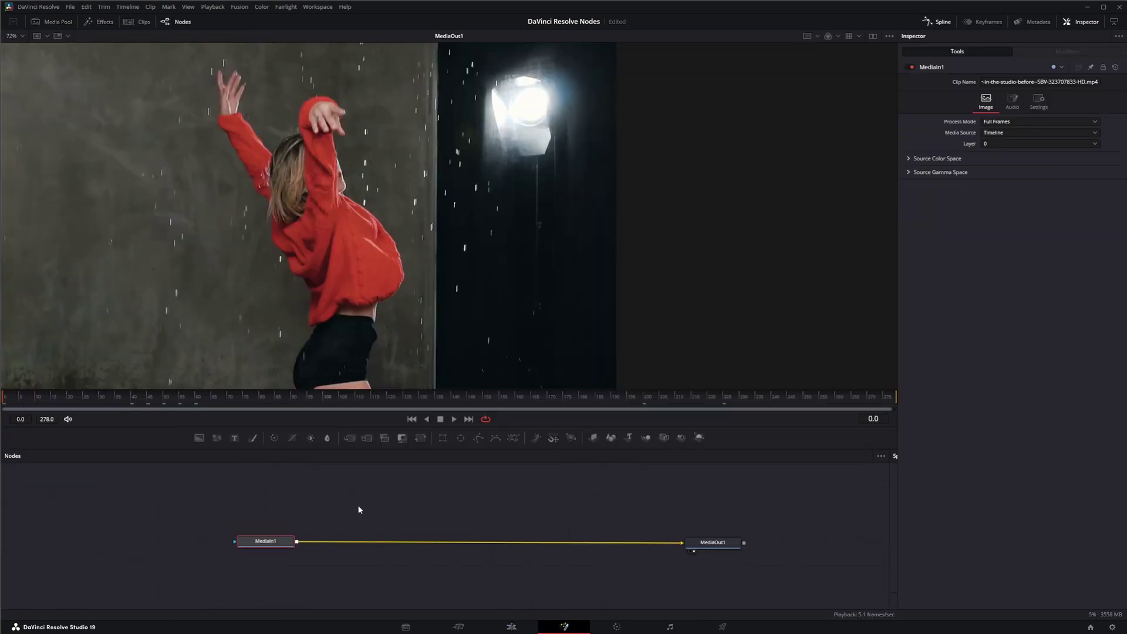
left_click(359, 510)
key("shift+space")
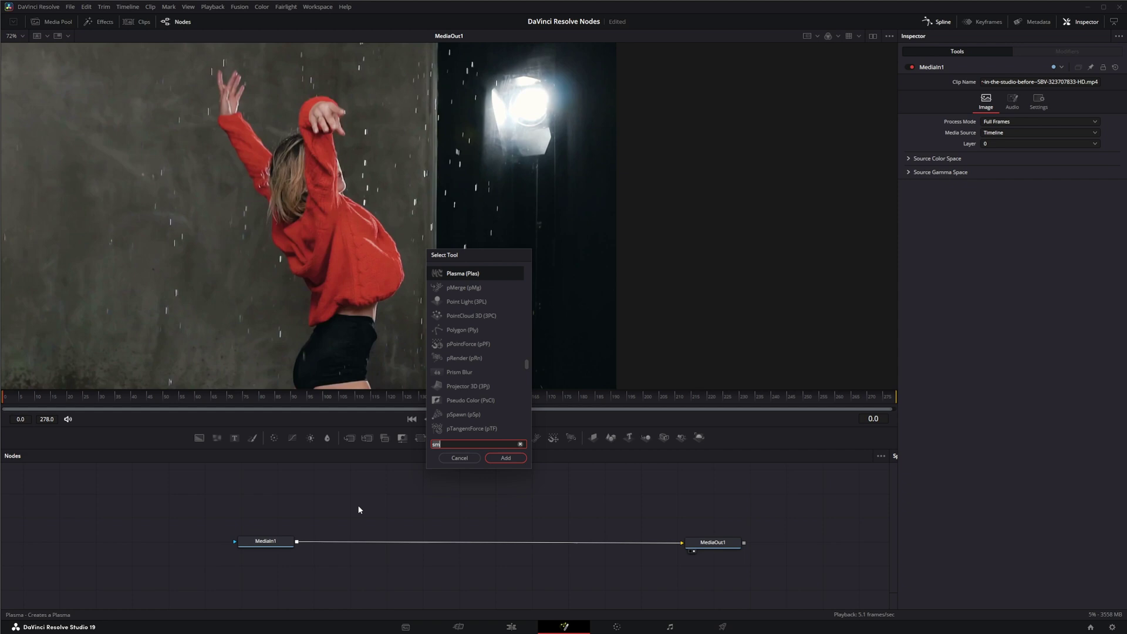
type("op")
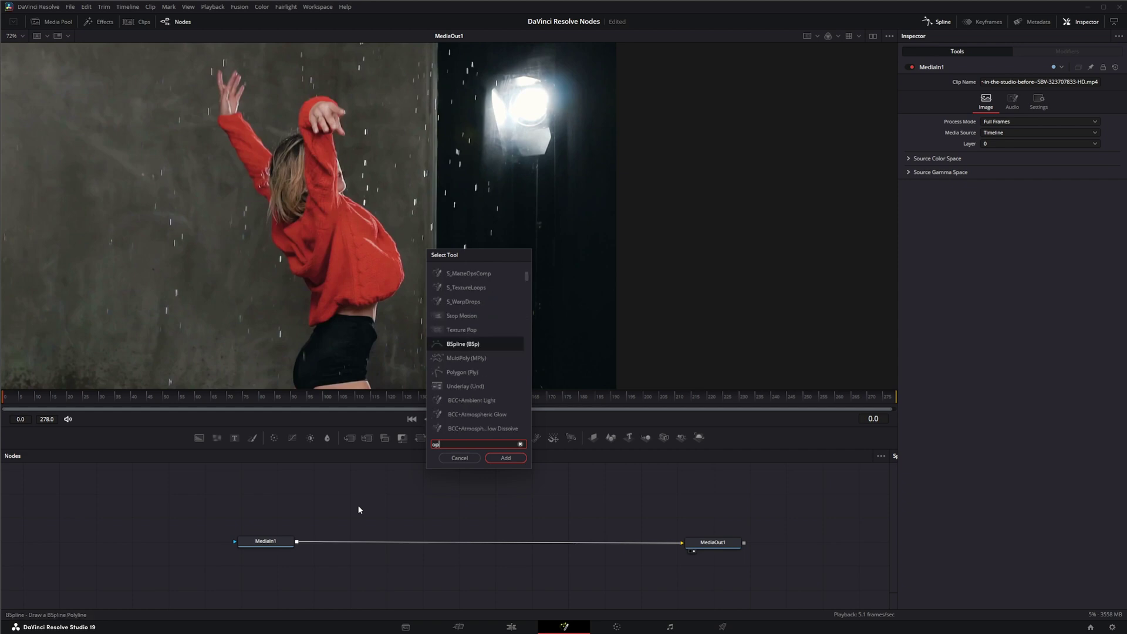
type("t")
key("Return")
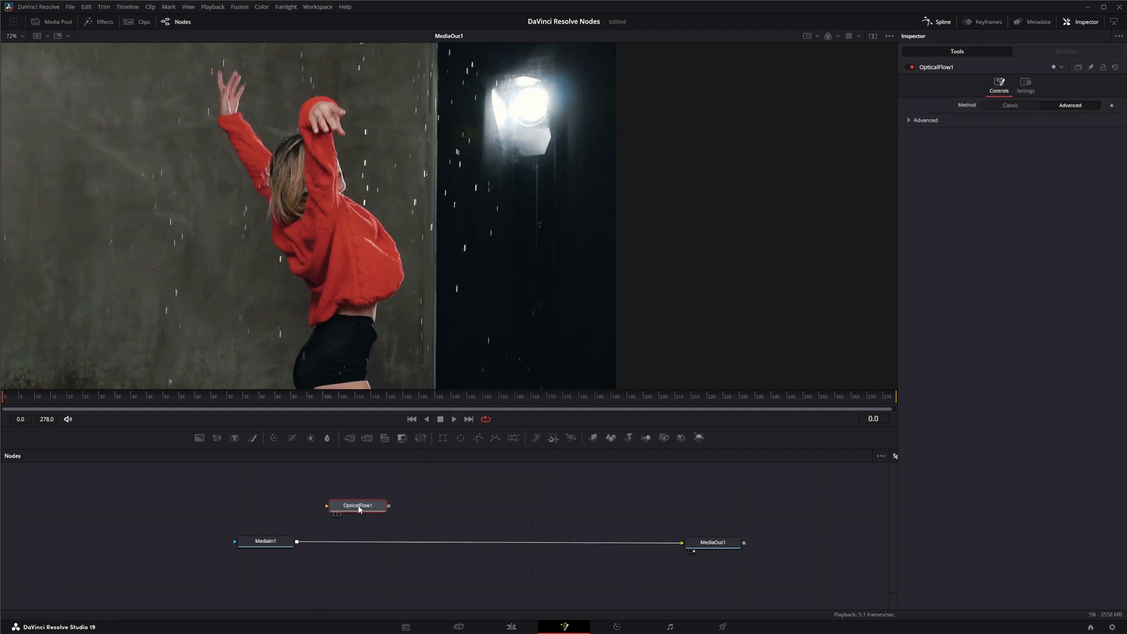
left_click_drag(355, 510, 352, 546)
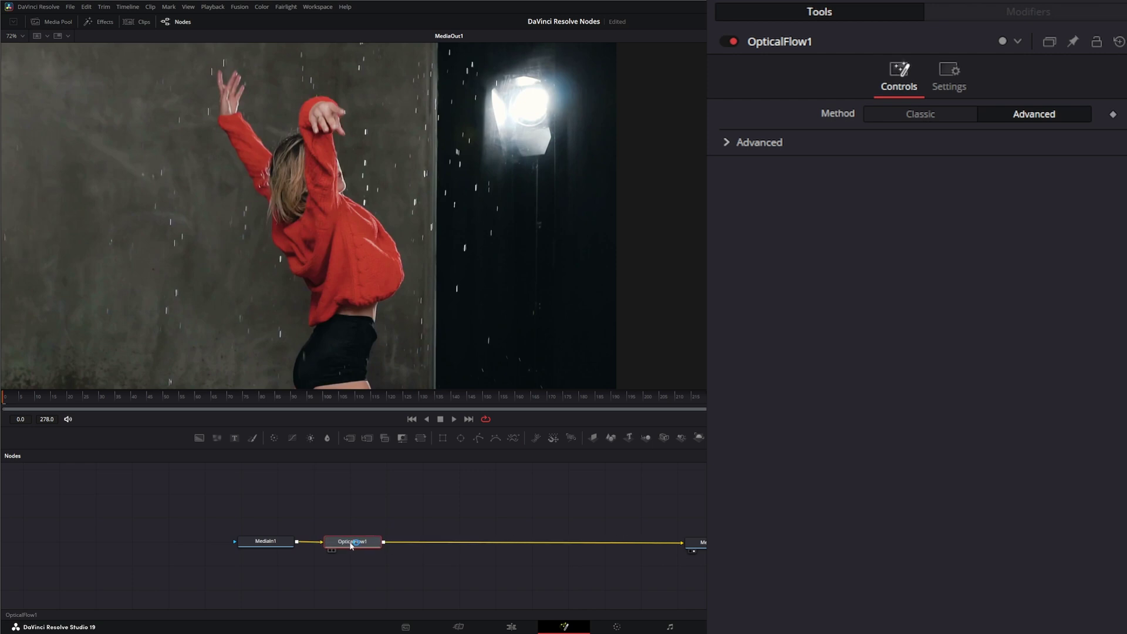
left_click(727, 143)
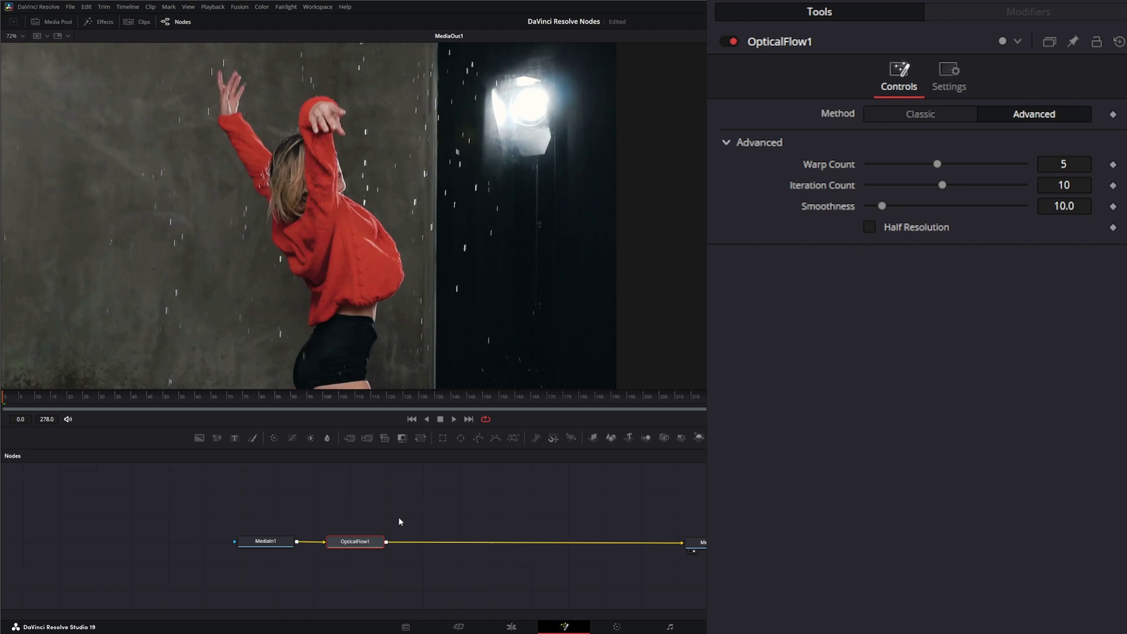
left_click(455, 420)
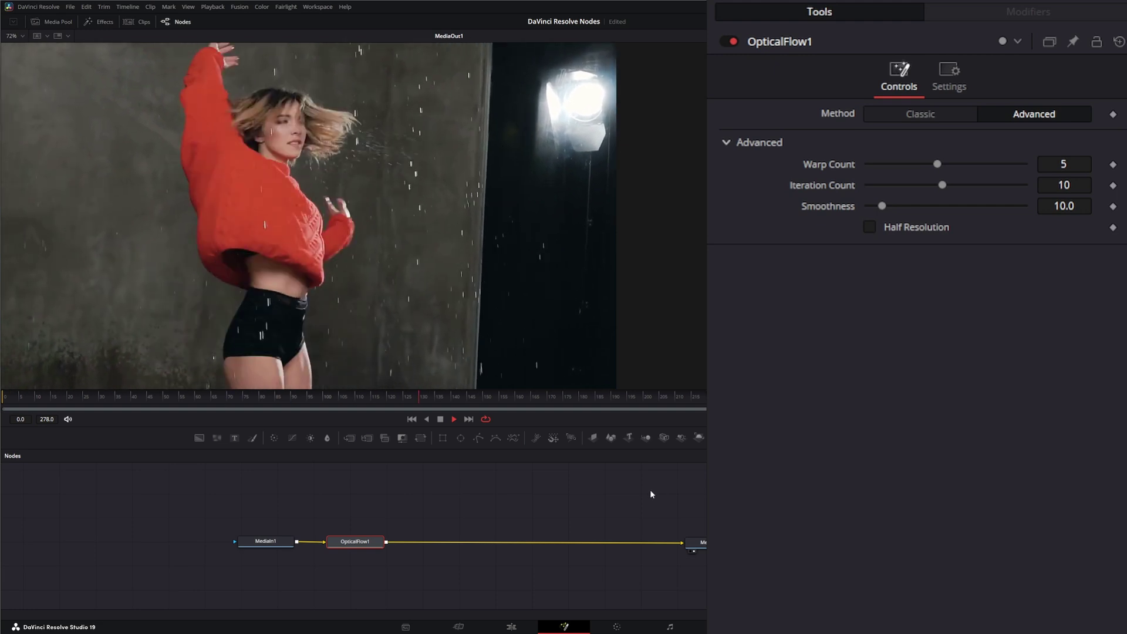
left_click(440, 419)
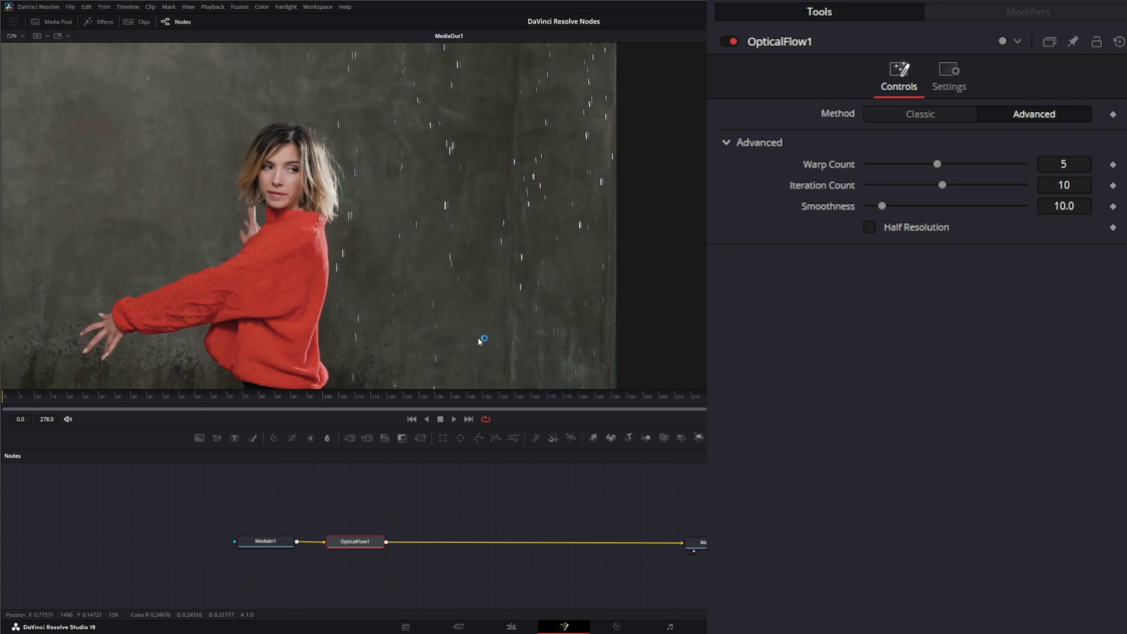
left_click_drag(446, 398, 176, 400)
left_click_drag(316, 503, 402, 582)
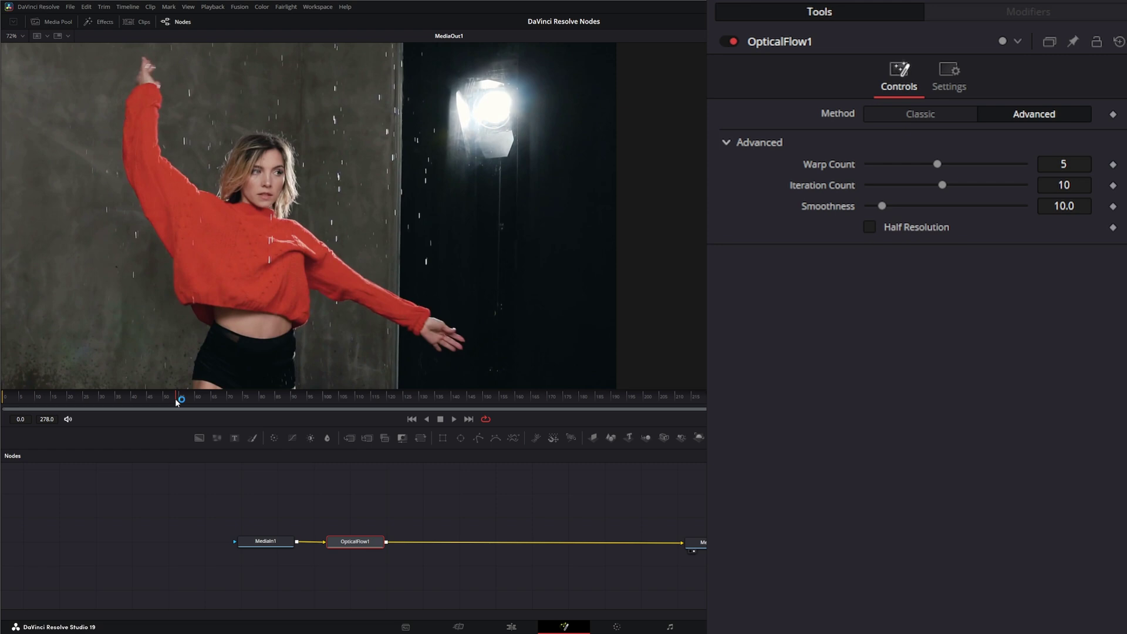
mouse_move(185, 401)
left_mouse_down()
mouse_move(156, 400)
mouse_move(202, 399)
mouse_move(188, 401)
left_mouse_up()
left_click(404, 503)
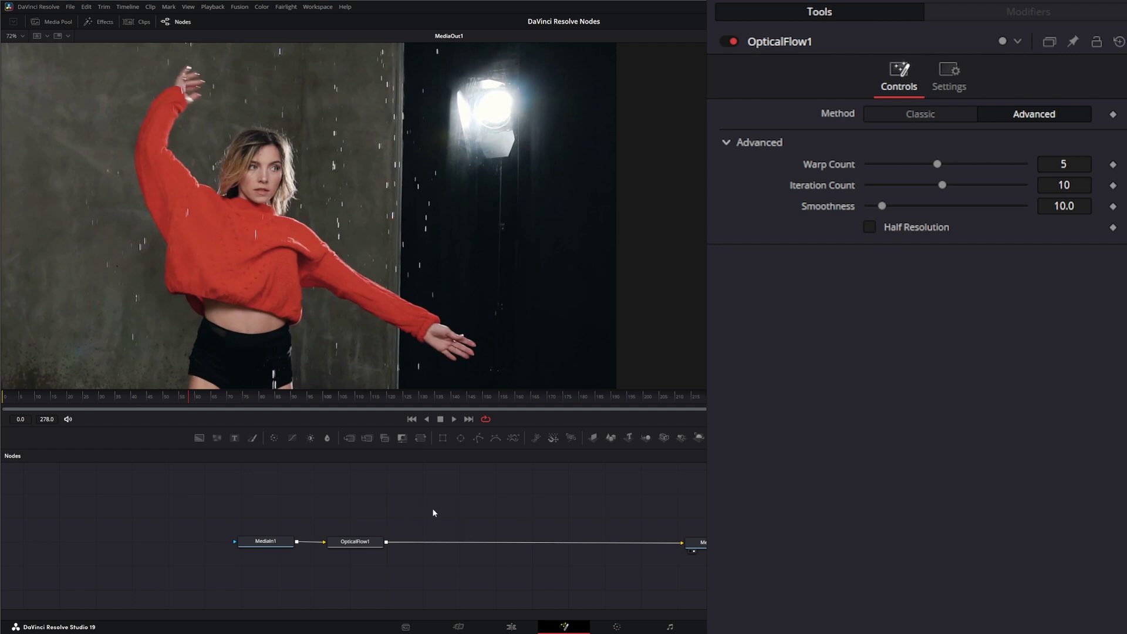
Add a Smooth Motion node and insert it between OpticalFlow1 and MediaOut1.
key("shift+space")
type("opt")
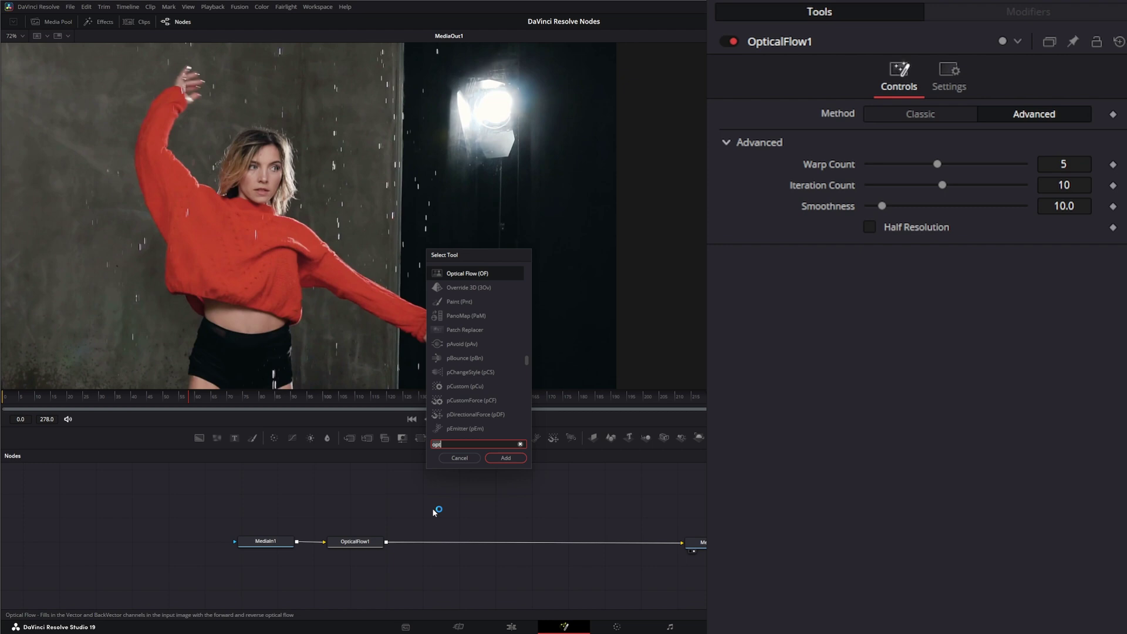
key("BackSpace")
key("BackSpace")
key("BackSpace")
type("smo")
key("Return")
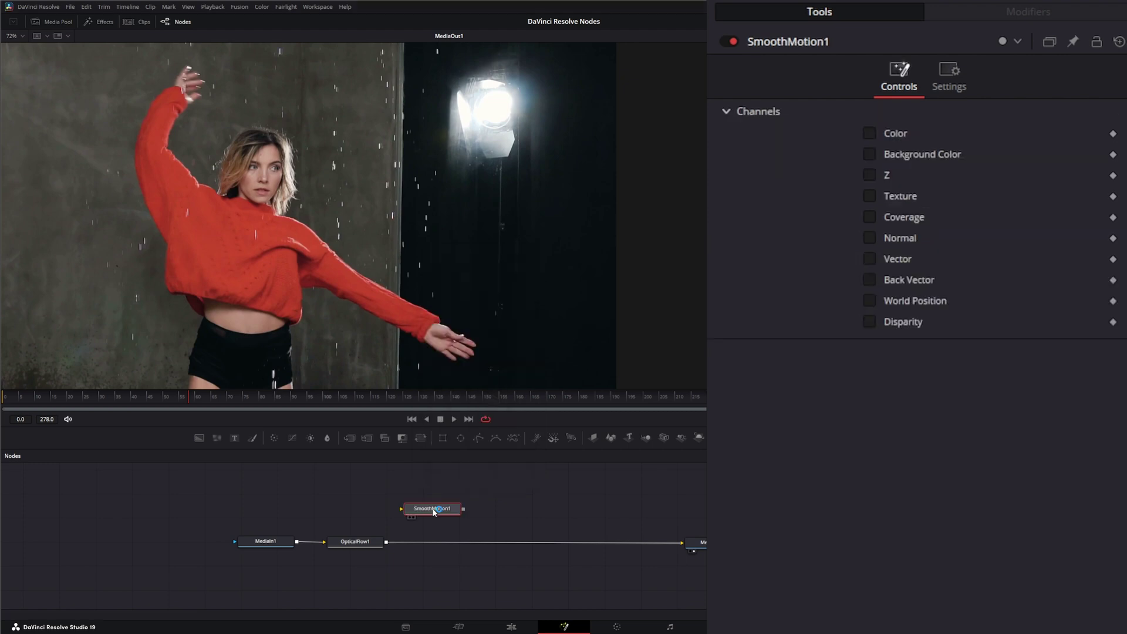
left_click_drag(434, 513, 444, 545)
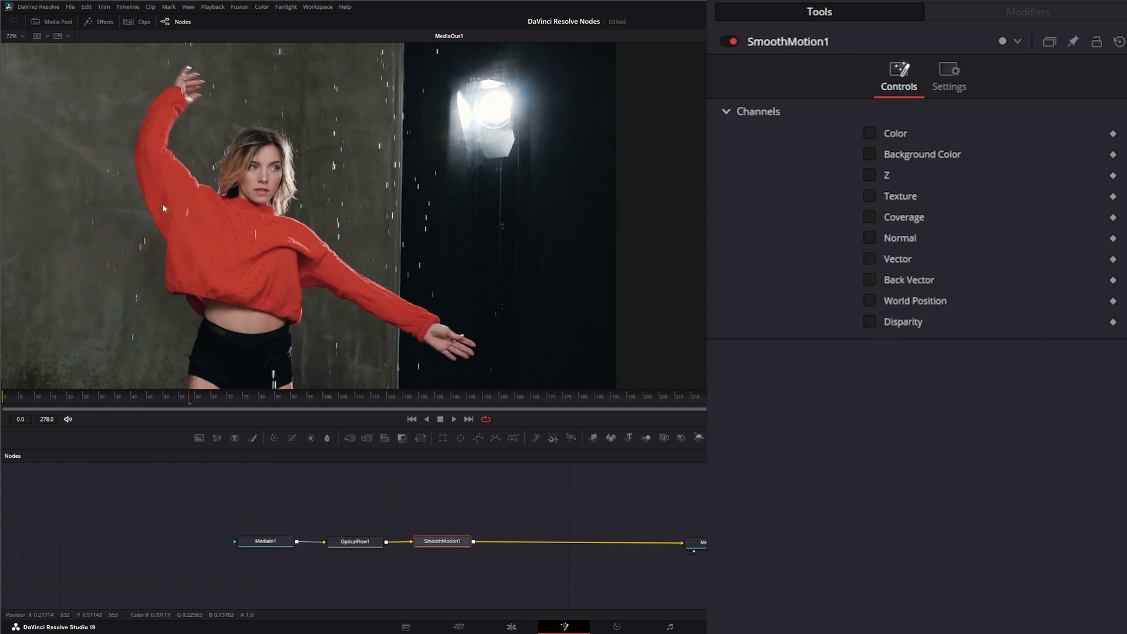
right_click(129, 185)
mouse_move(163, 200)
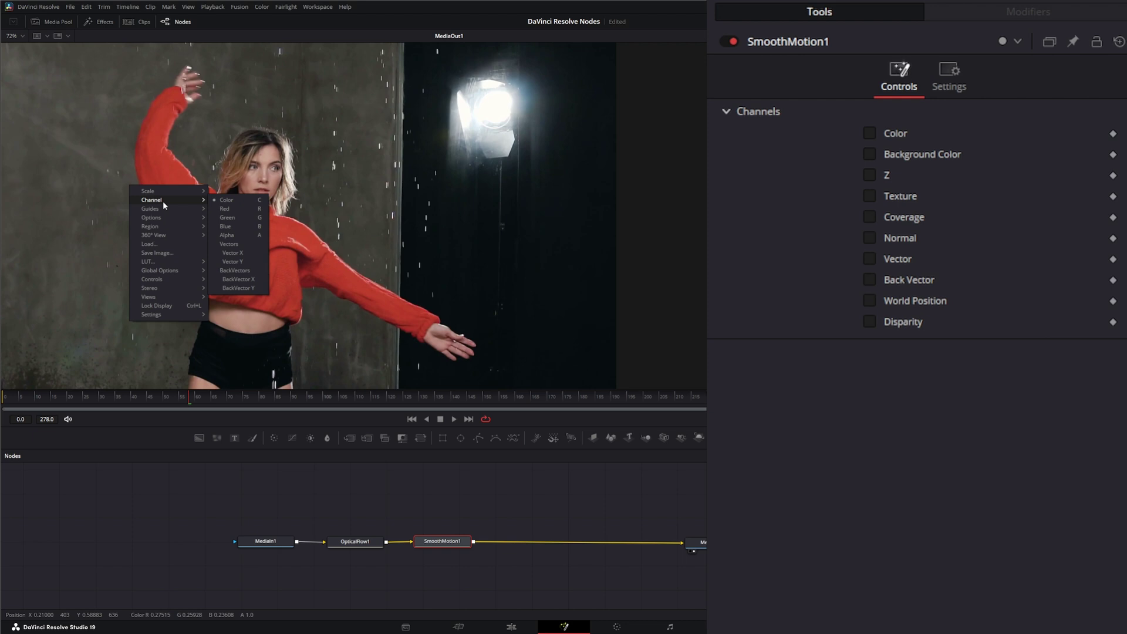
left_click(248, 258)
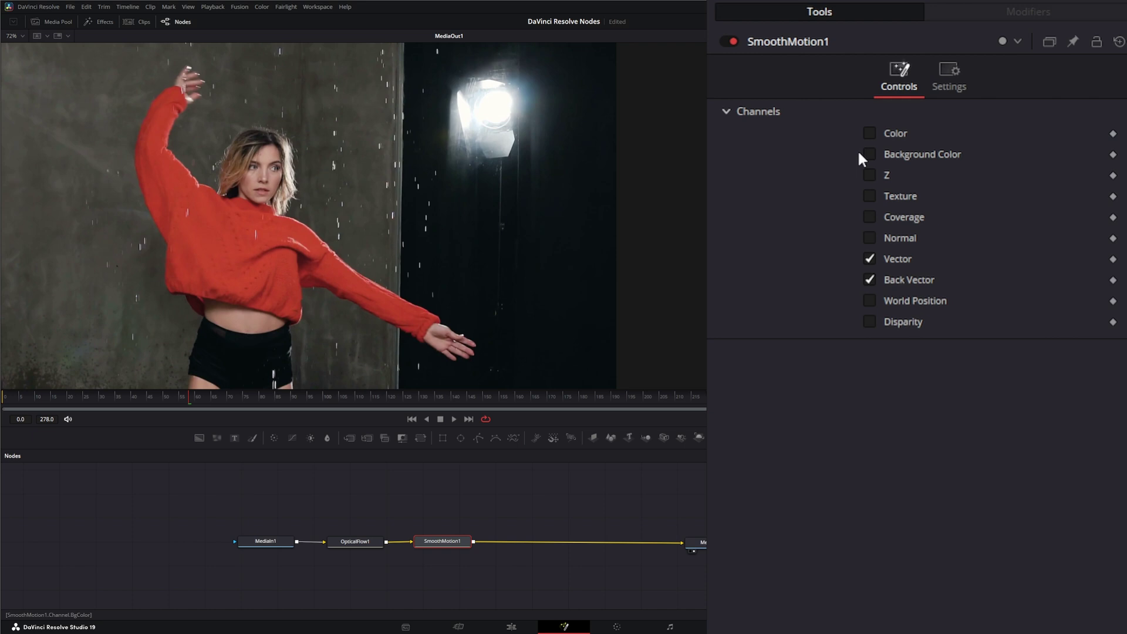
left_click(886, 134)
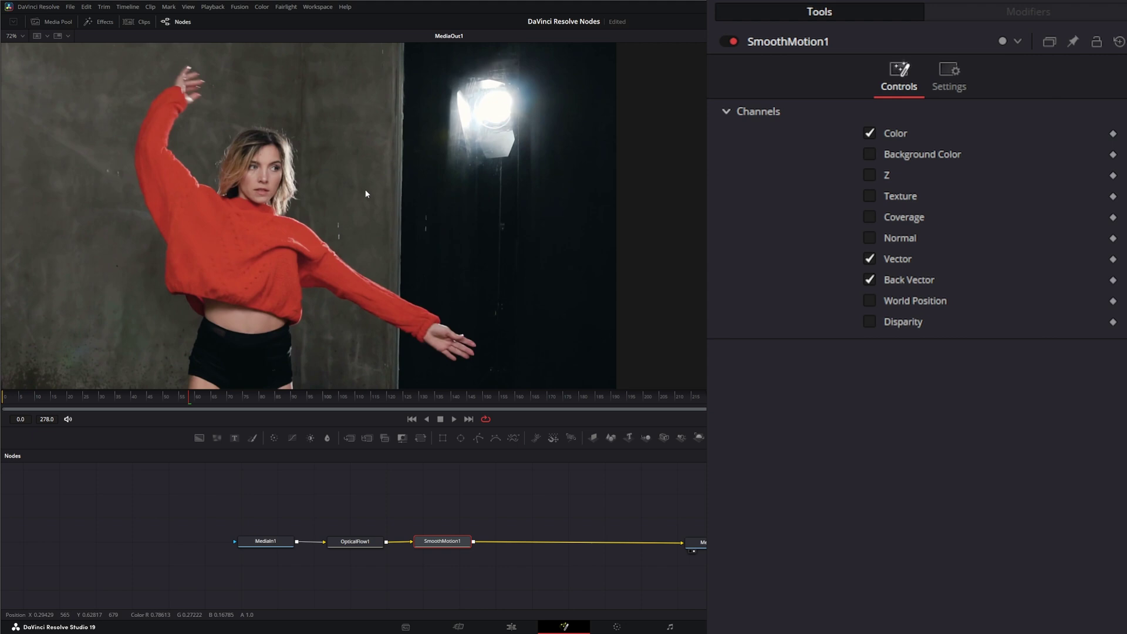
left_click(411, 419)
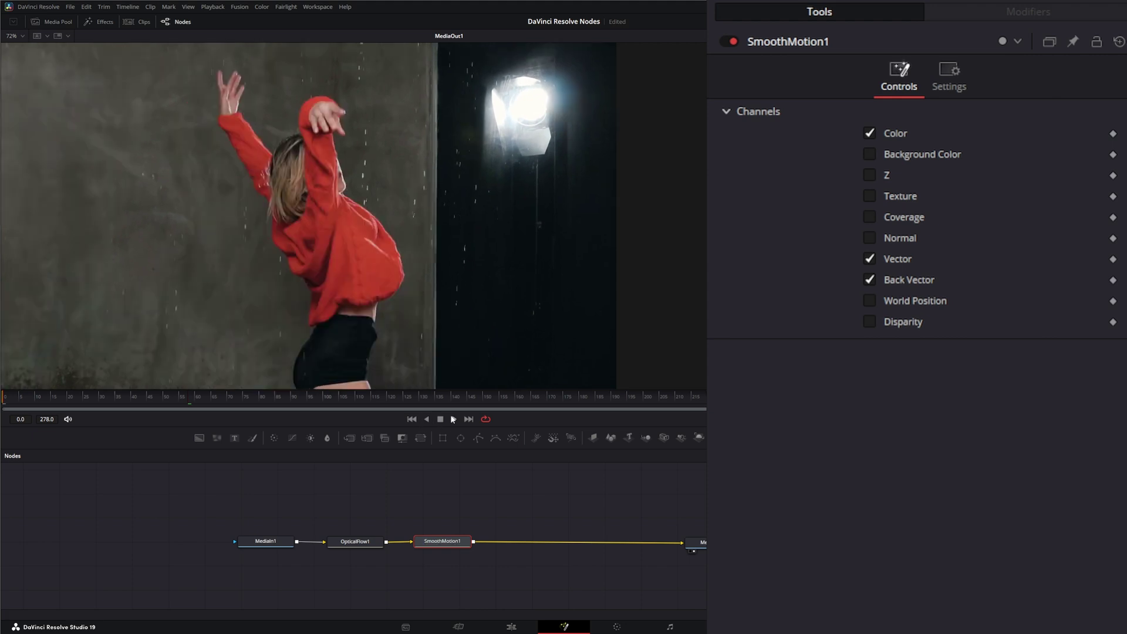
left_click(453, 419)
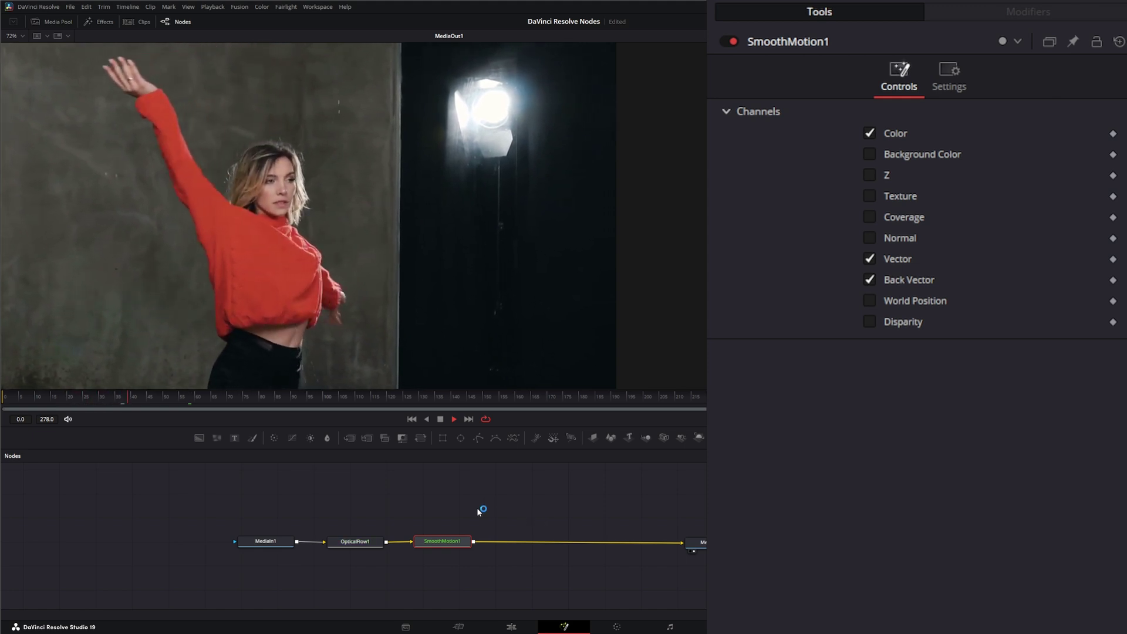
key("space")
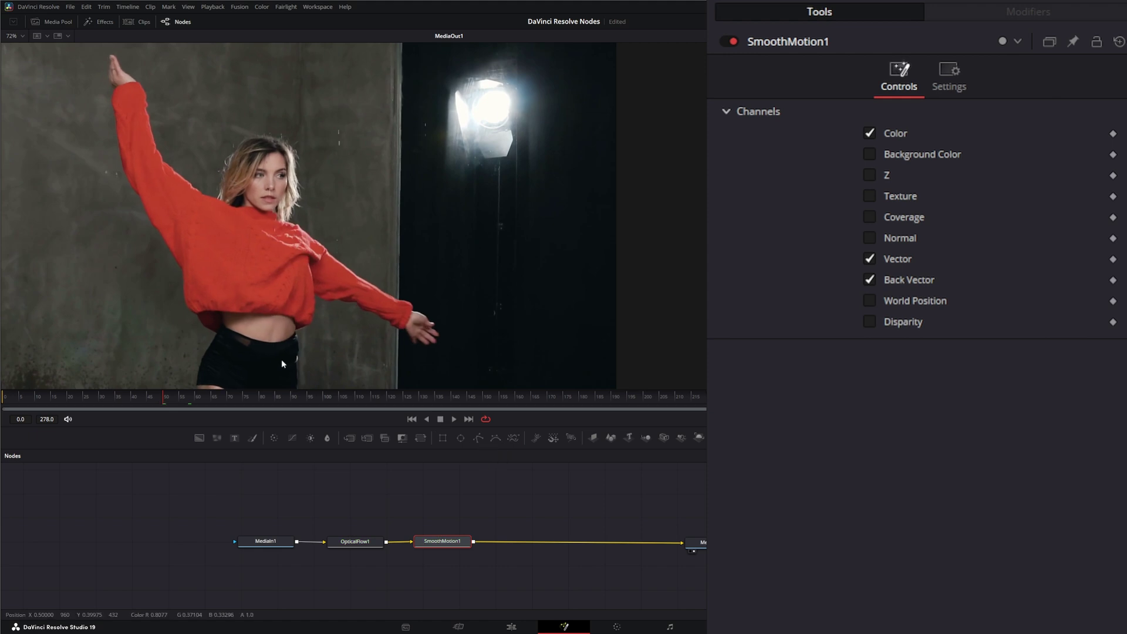
Set OpticalFlow1 to Warp Count 2 and Iteration Count 5, resetting Smoothness to 10.0.
left_click(354, 542)
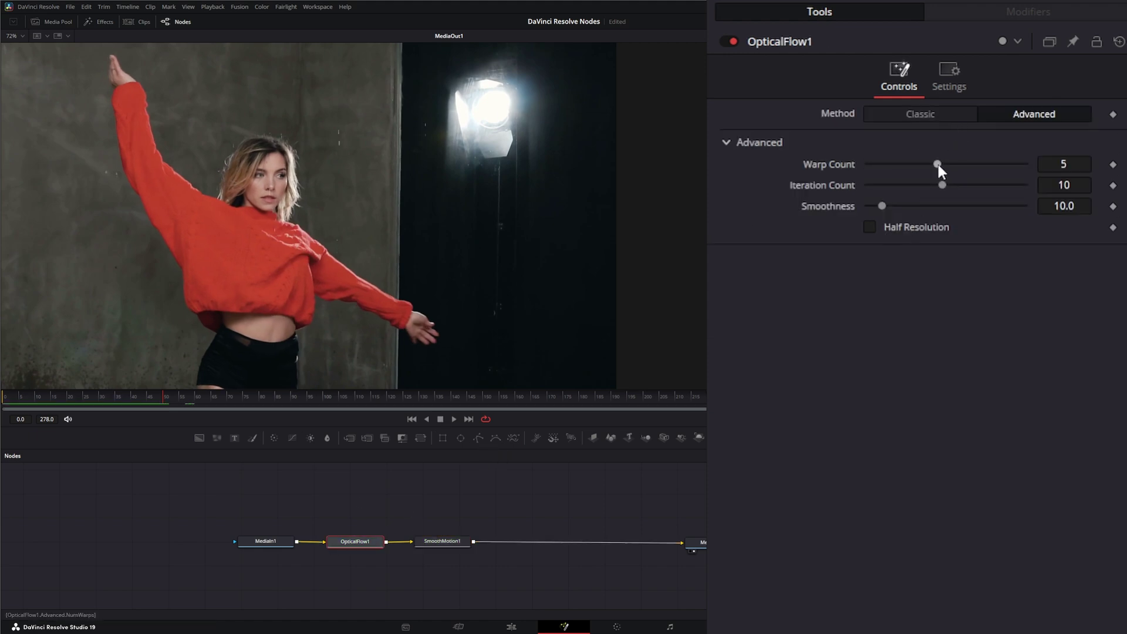
left_click_drag(936, 164, 899, 172)
left_click_drag(942, 184, 877, 220)
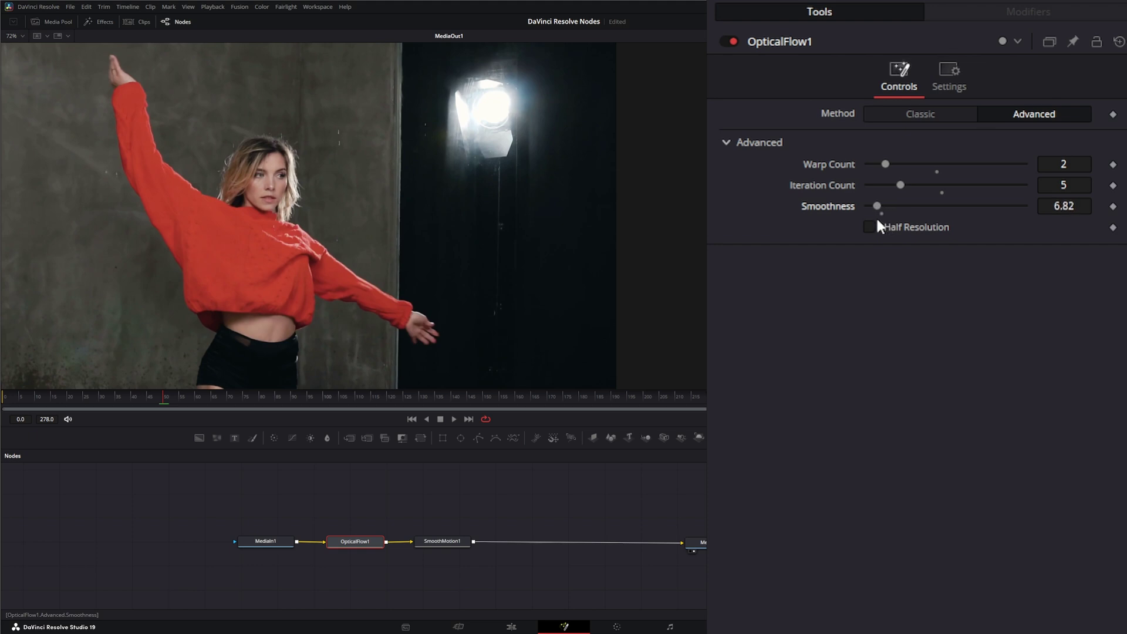
double_click(837, 205)
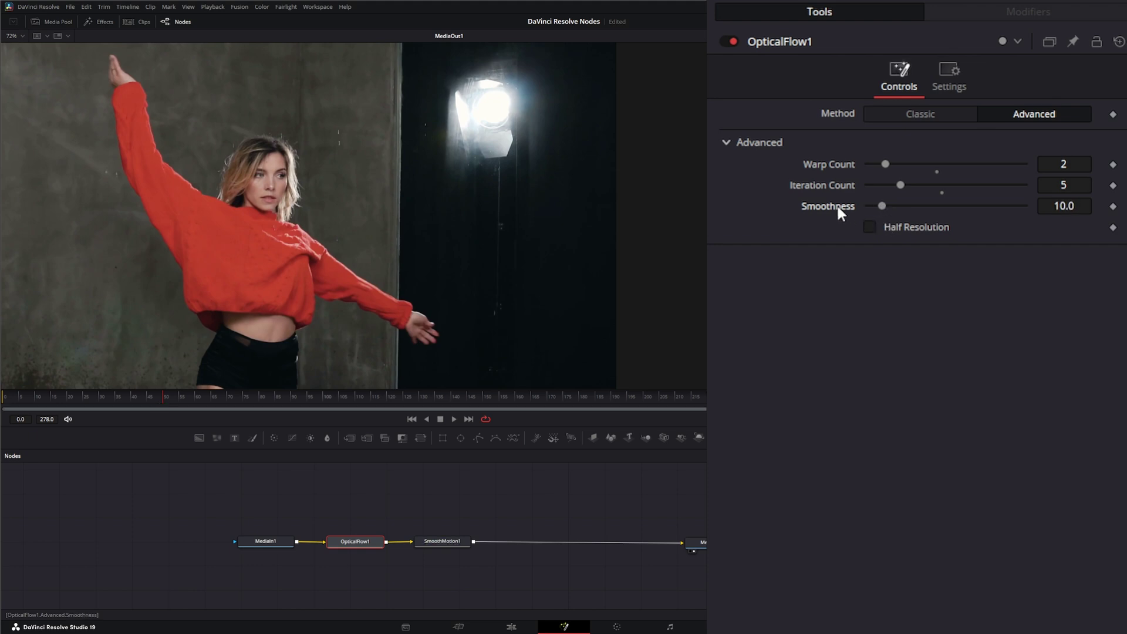
Chain two more Smooth Motion nodes after SmoothMotion1, creating SmoothMotion2 and SmoothMotion3.
left_click(449, 545)
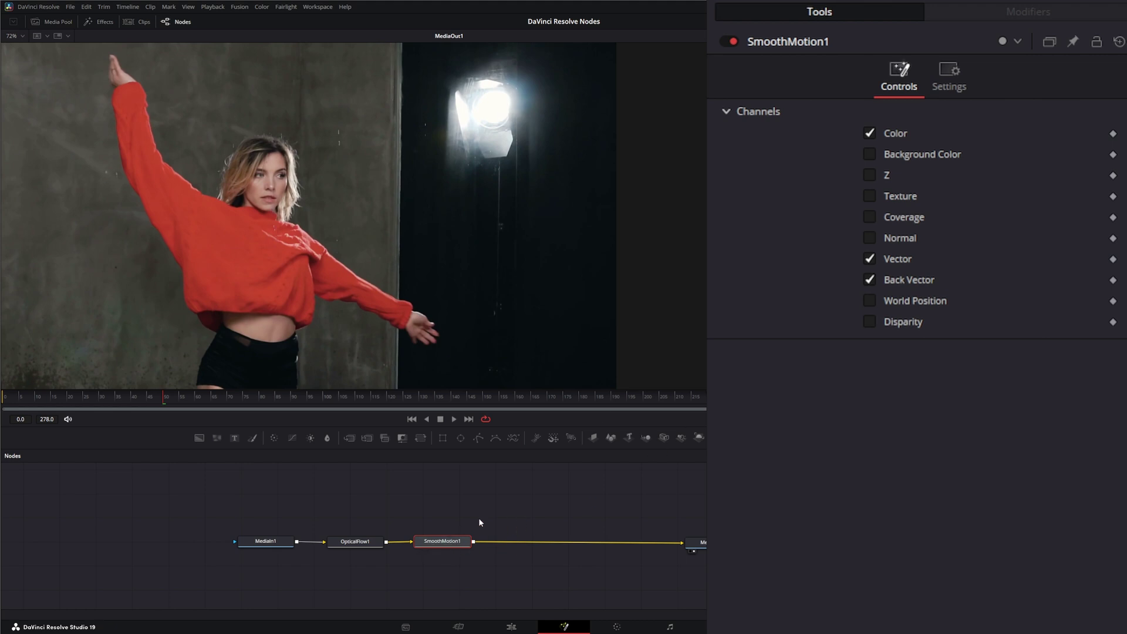
key("shift+space")
type("sm")
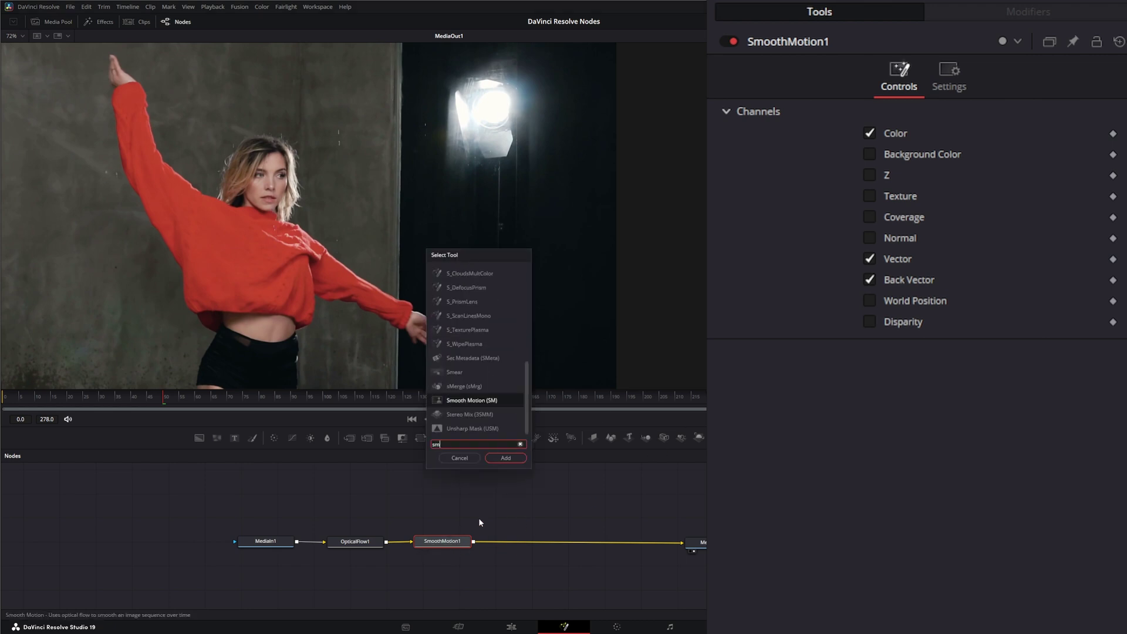
key("Return")
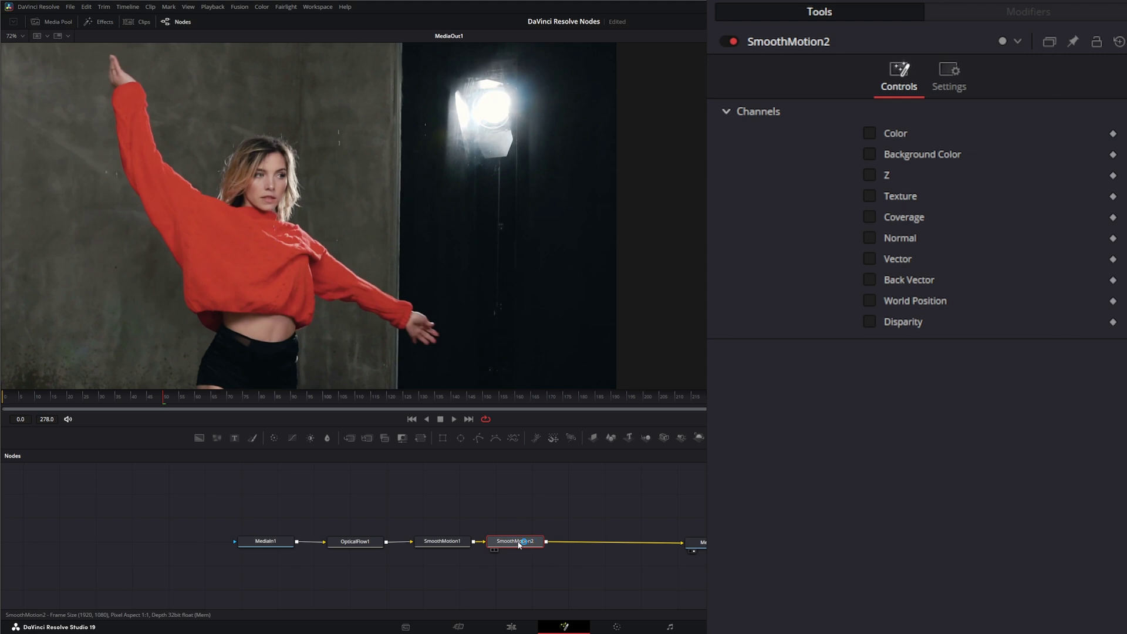
mouse_move(519, 545)
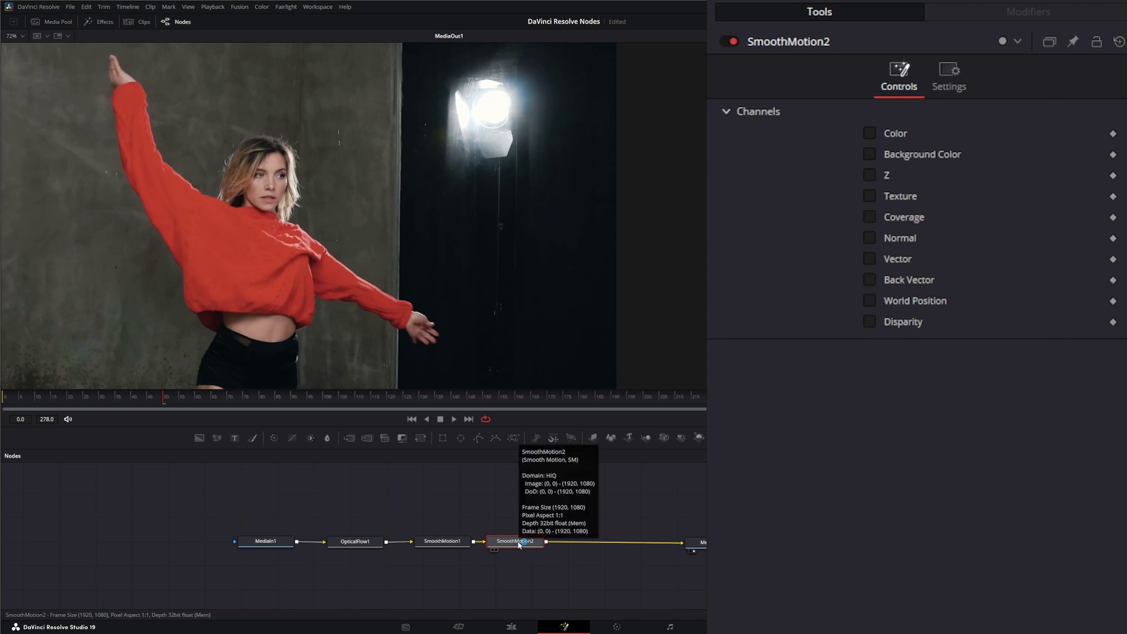
key("shift+space")
type("sm")
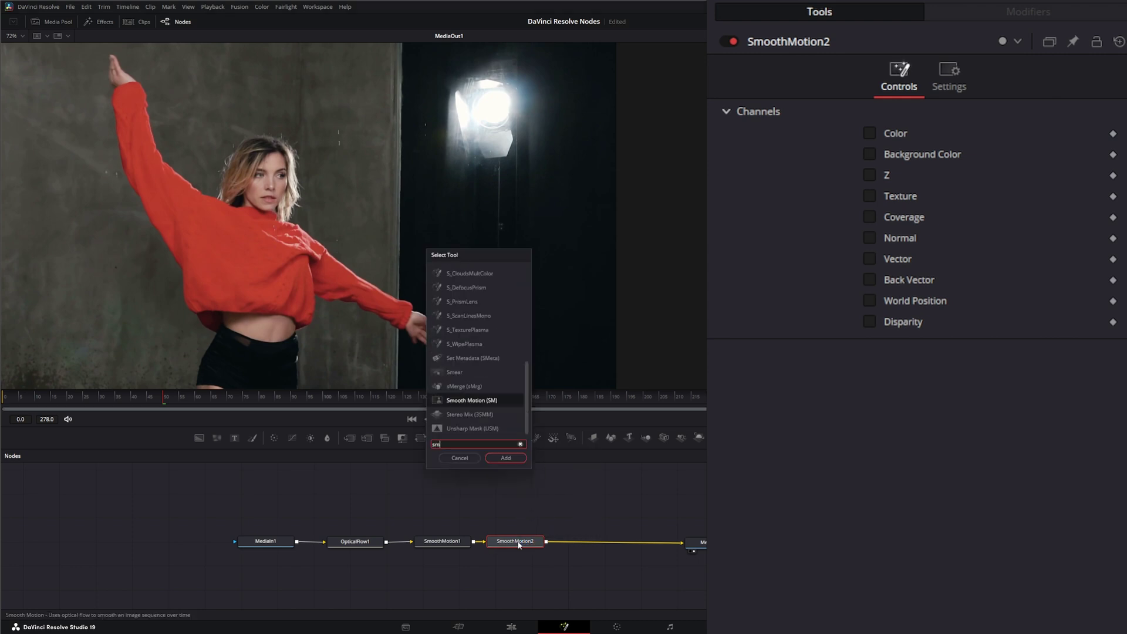
key("Return")
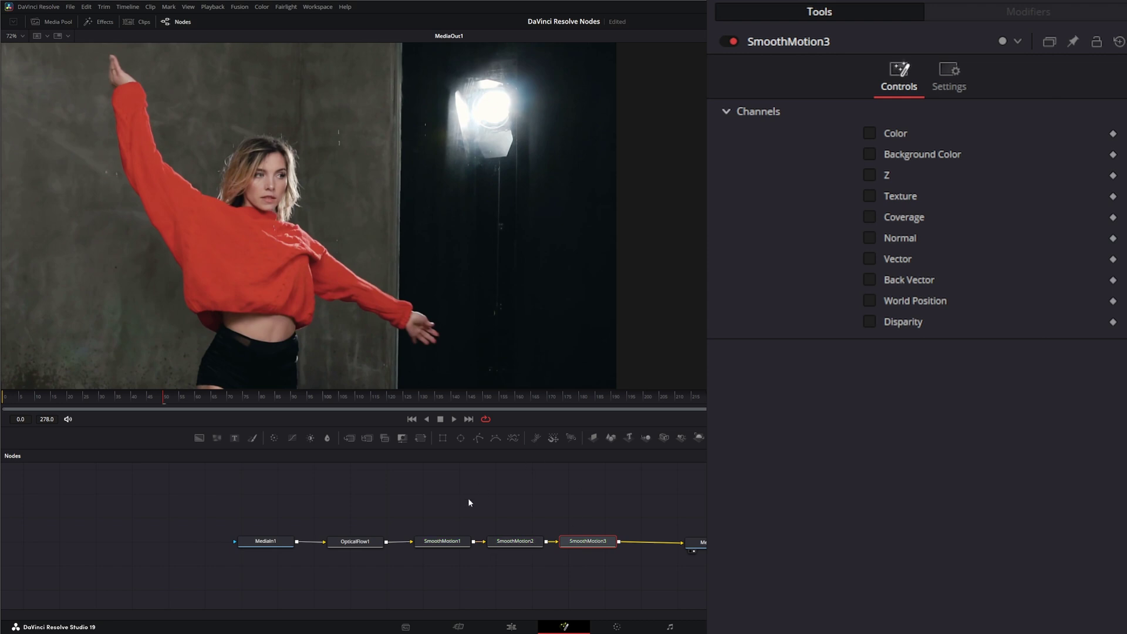
Enable the Color, Vector and Back Vector channels in SmoothMotion2.
left_click(519, 545)
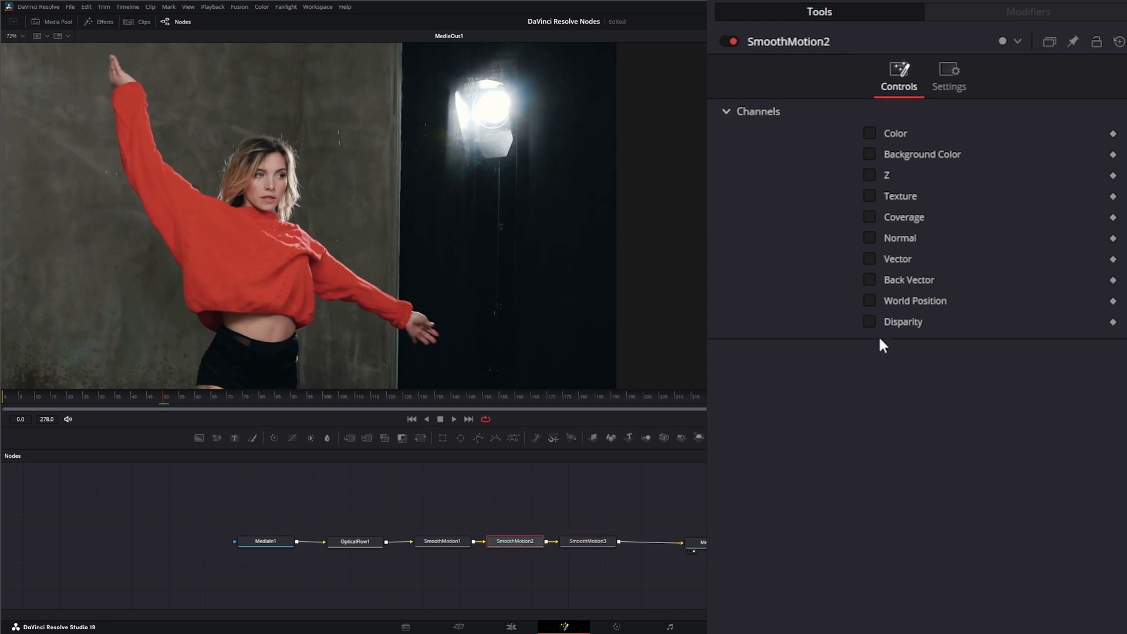
left_click(869, 134)
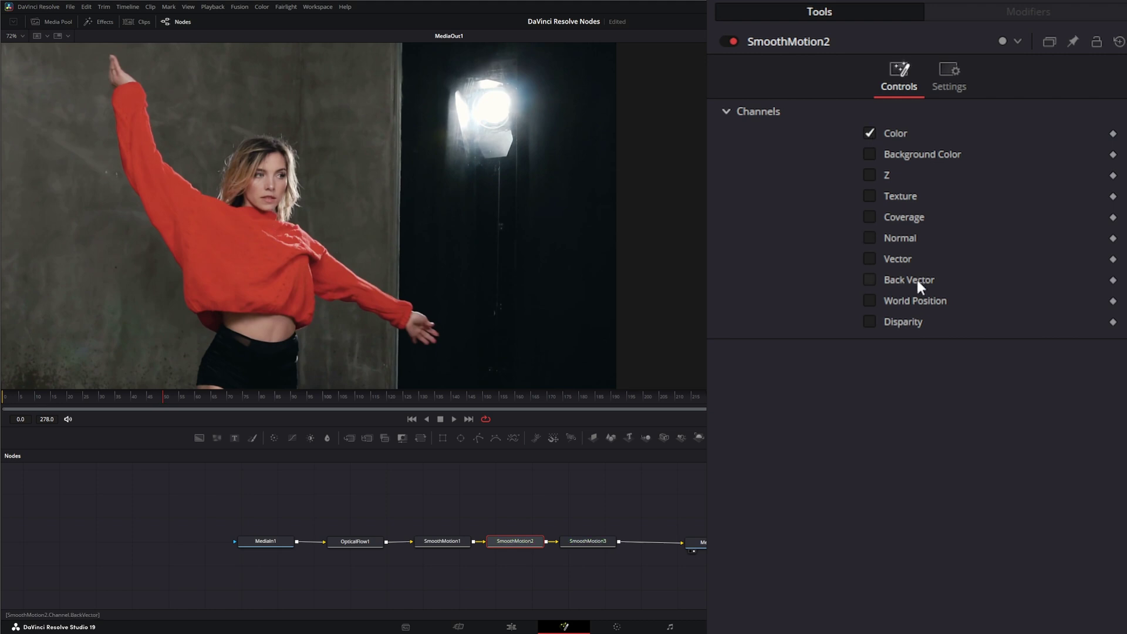
left_click(869, 259)
left_click(870, 280)
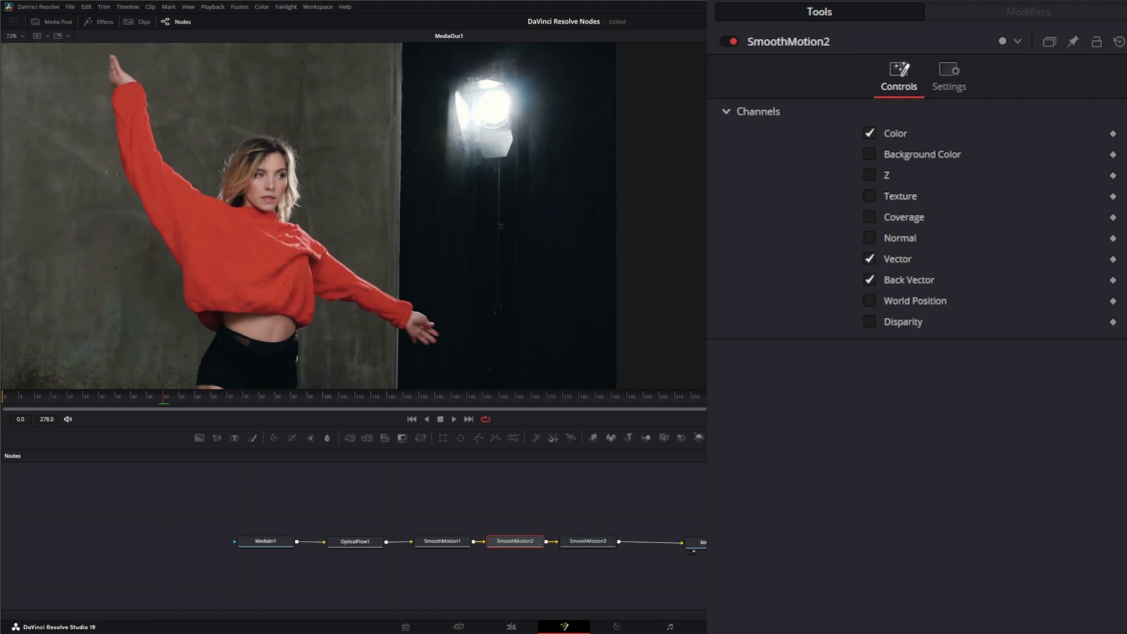
Enable the same three channels in SmoothMotion3, then replay the comp from frame 0.
left_click(580, 546)
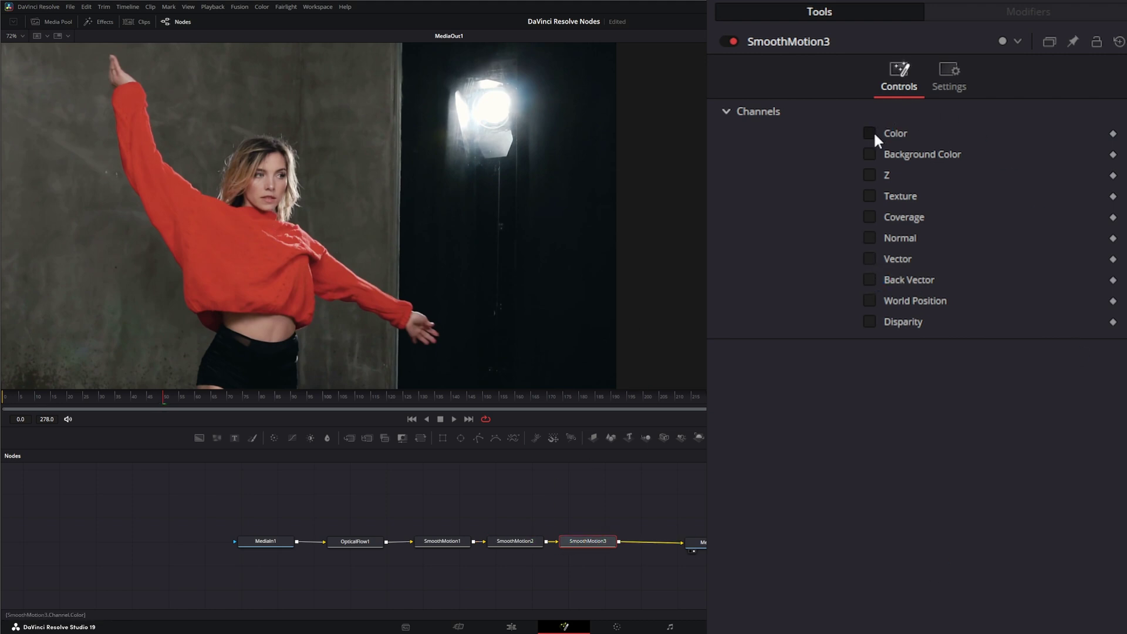
left_click(870, 259)
left_click(870, 280)
left_click(412, 419)
left_click(455, 419)
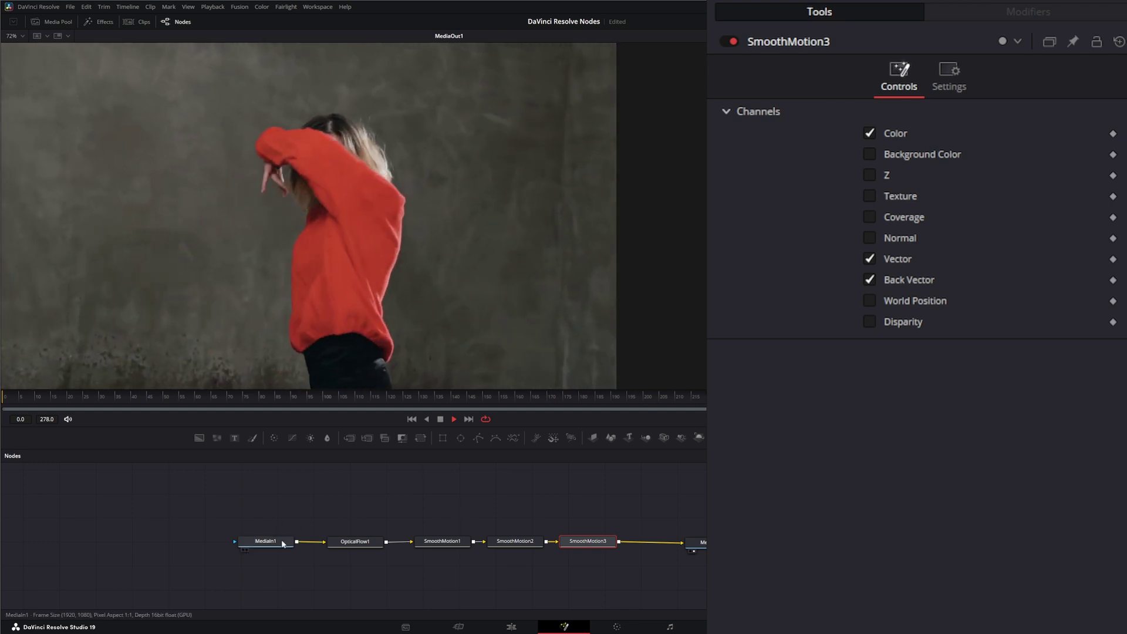
left_click_drag(272, 540, 273, 326)
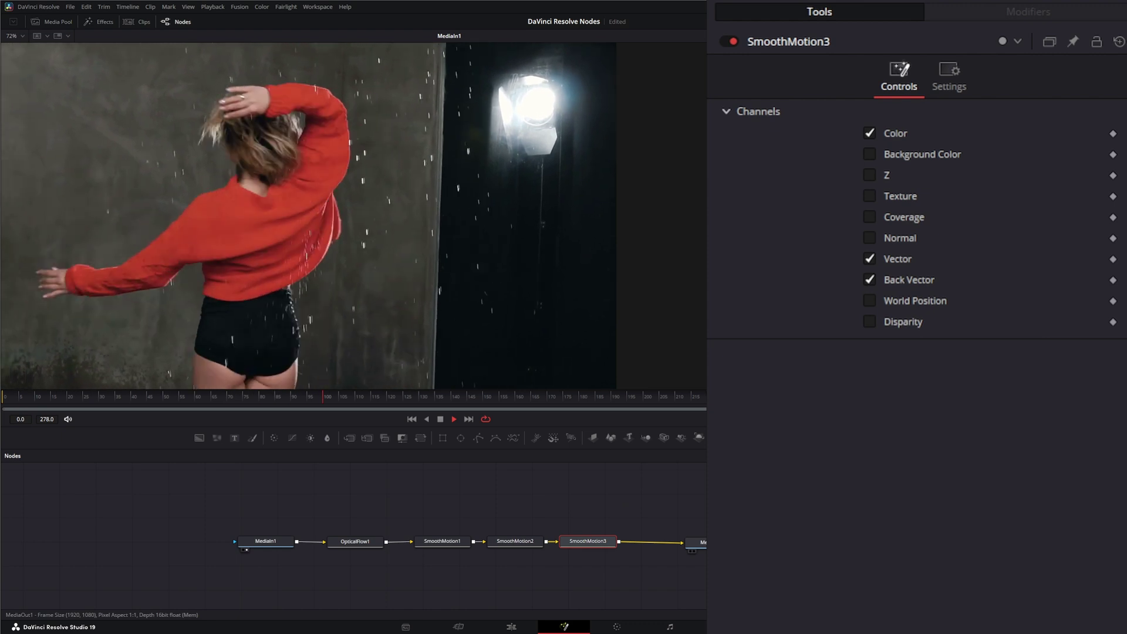
left_click_drag(698, 543, 540, 329)
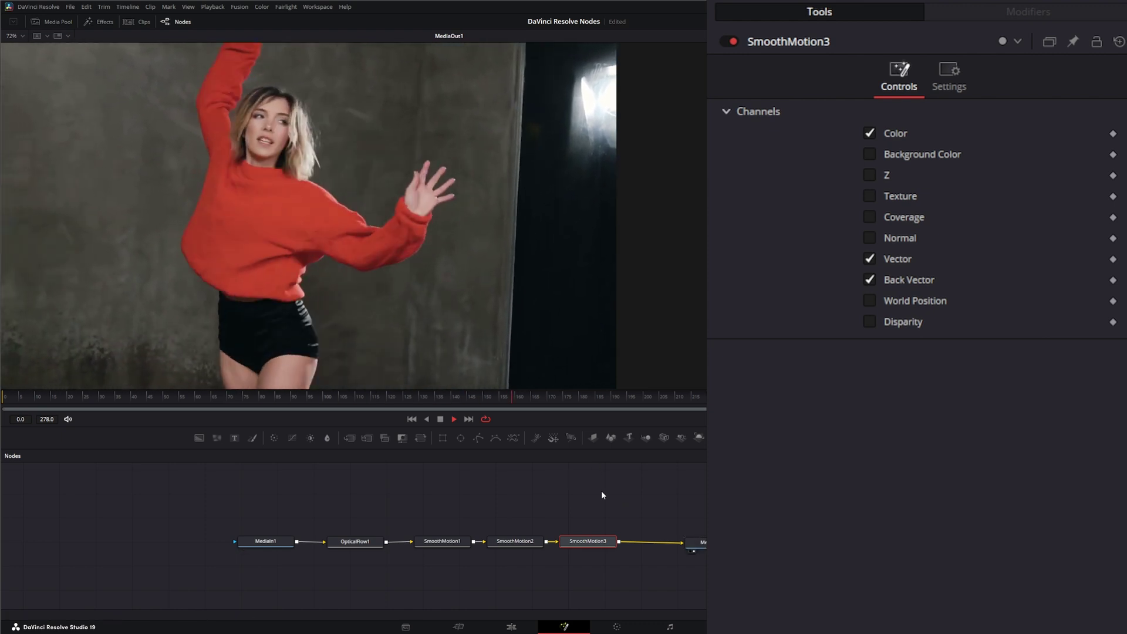